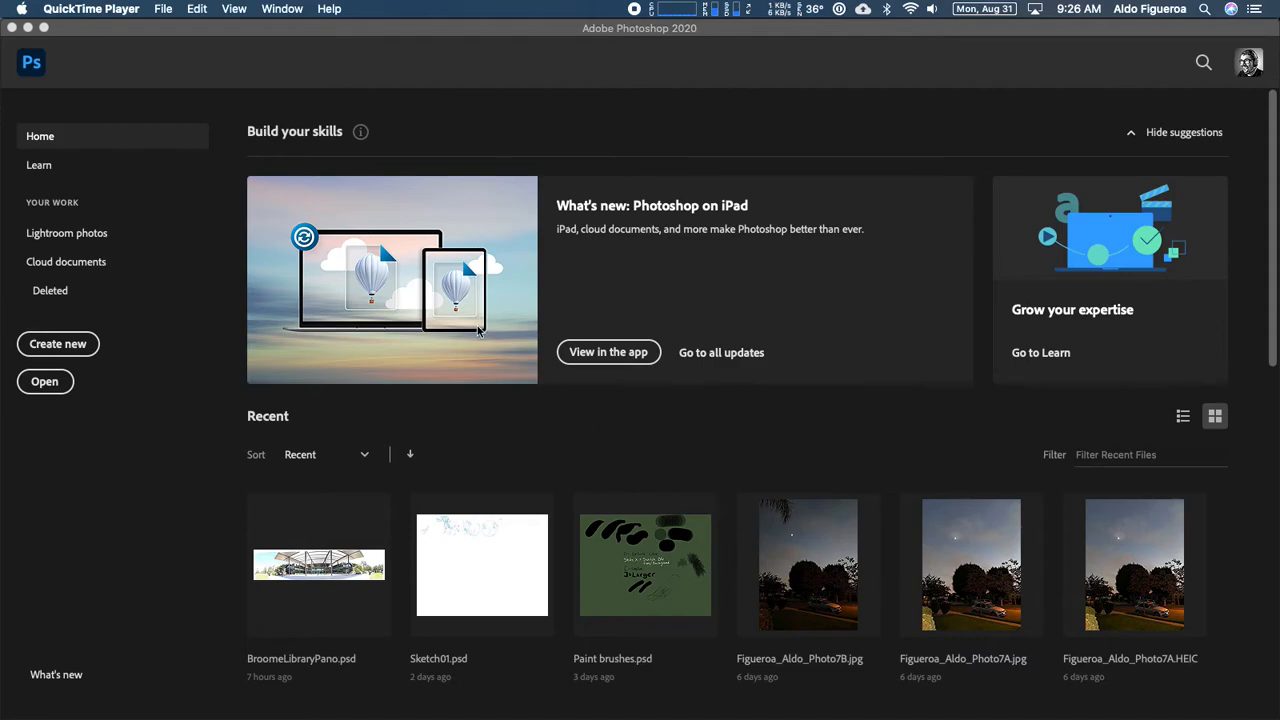
- Switch to Photoshop and start the Photomerge automation
click(176, 70)
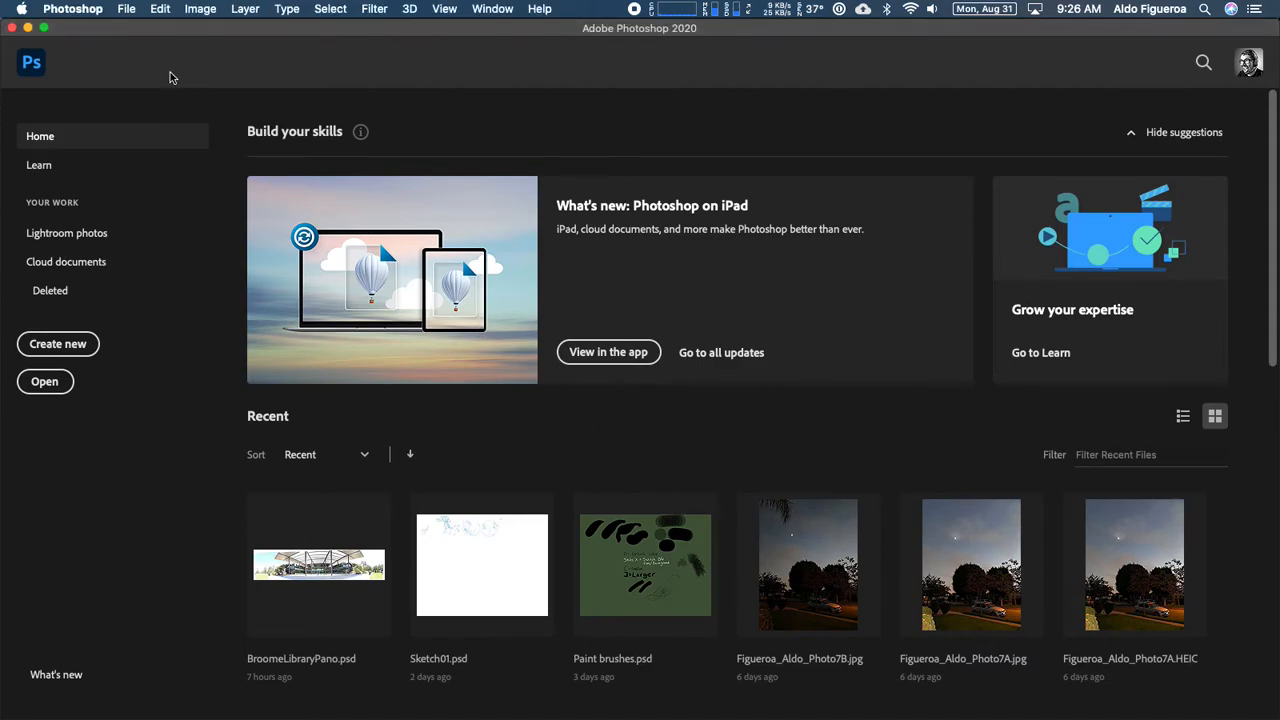
click(126, 10)
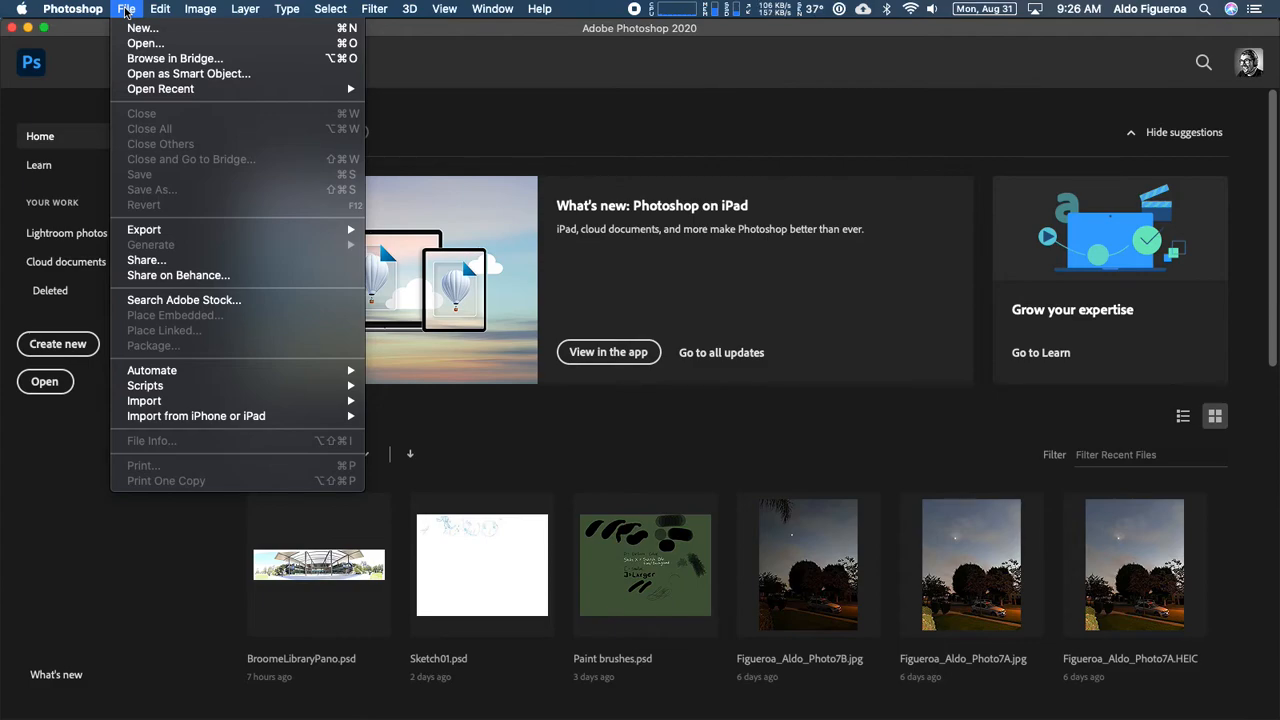
mouse_move(172, 375)
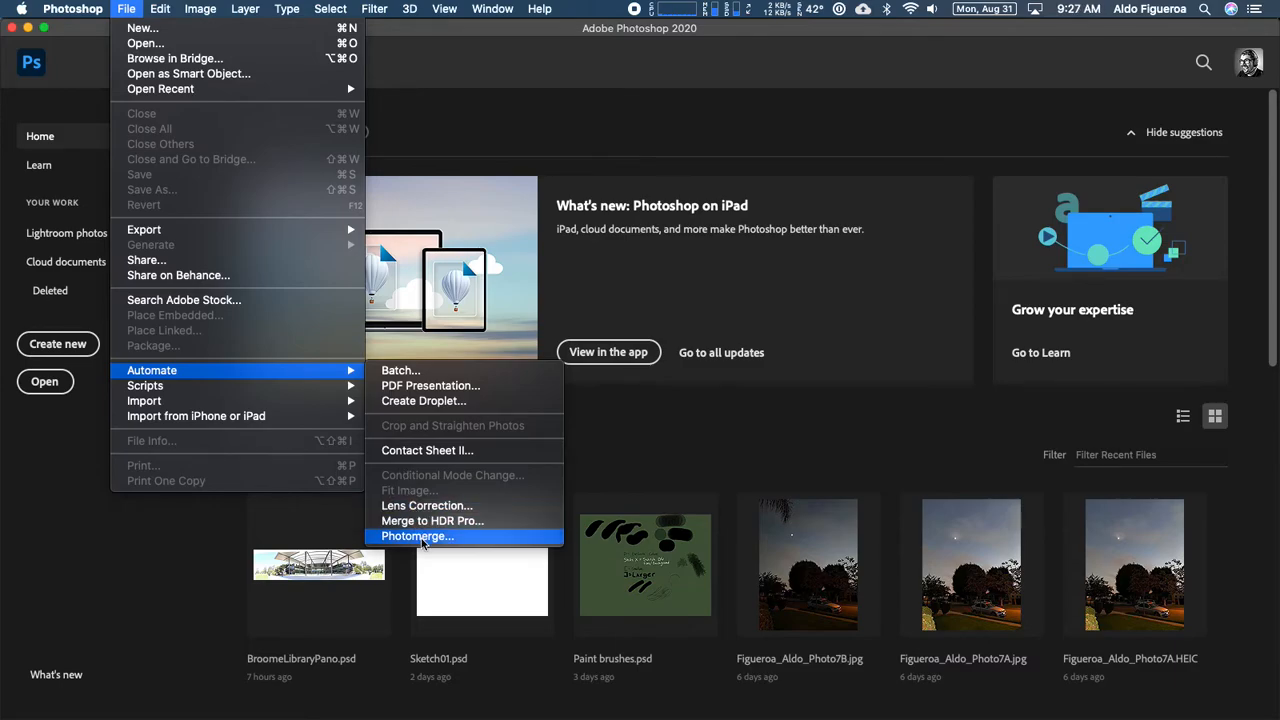
click(423, 537)
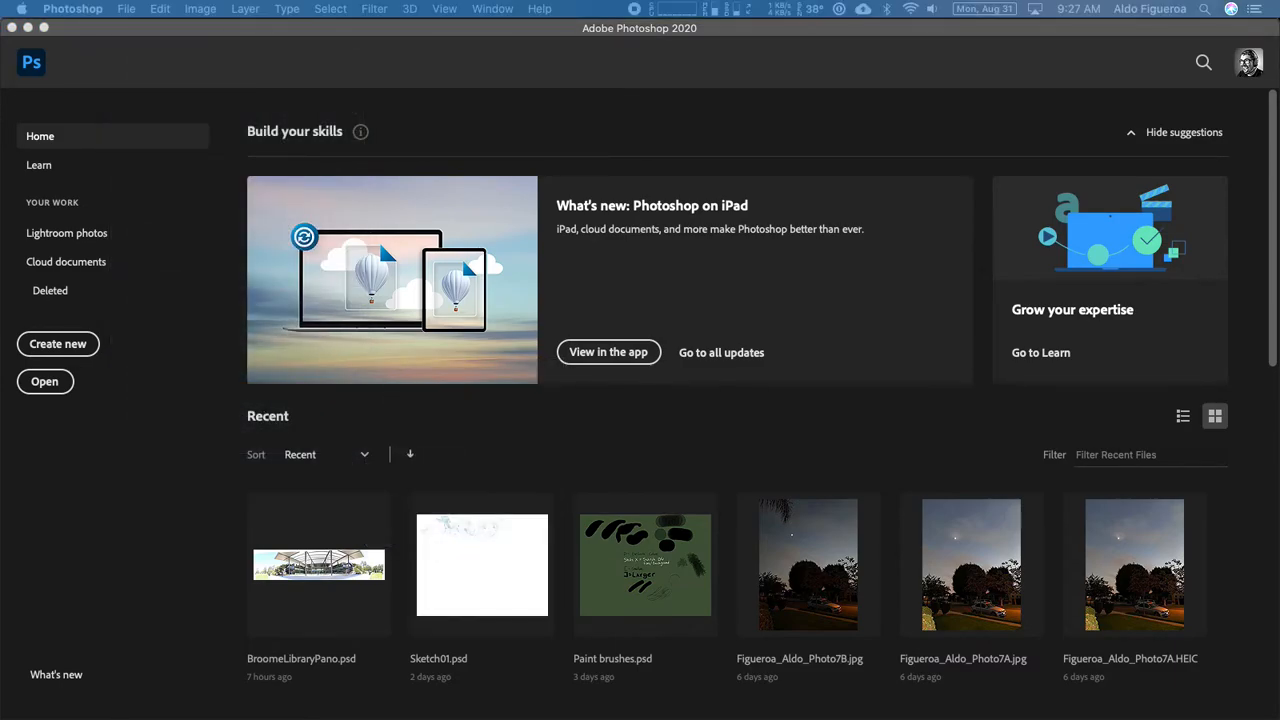
drag(600, 294, 808, 68)
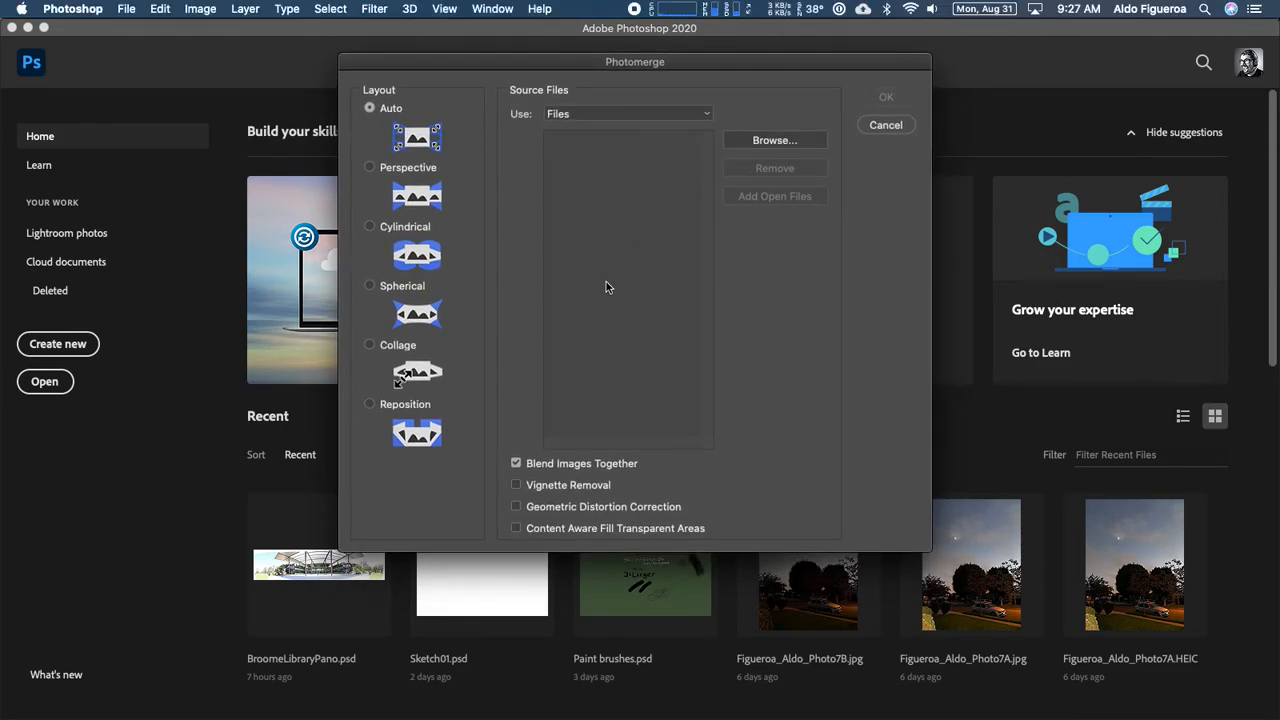
- Browse for the Photomerge source files in the Pano Samples folder under Fall20, F20 Art108, Week01
click(770, 141)
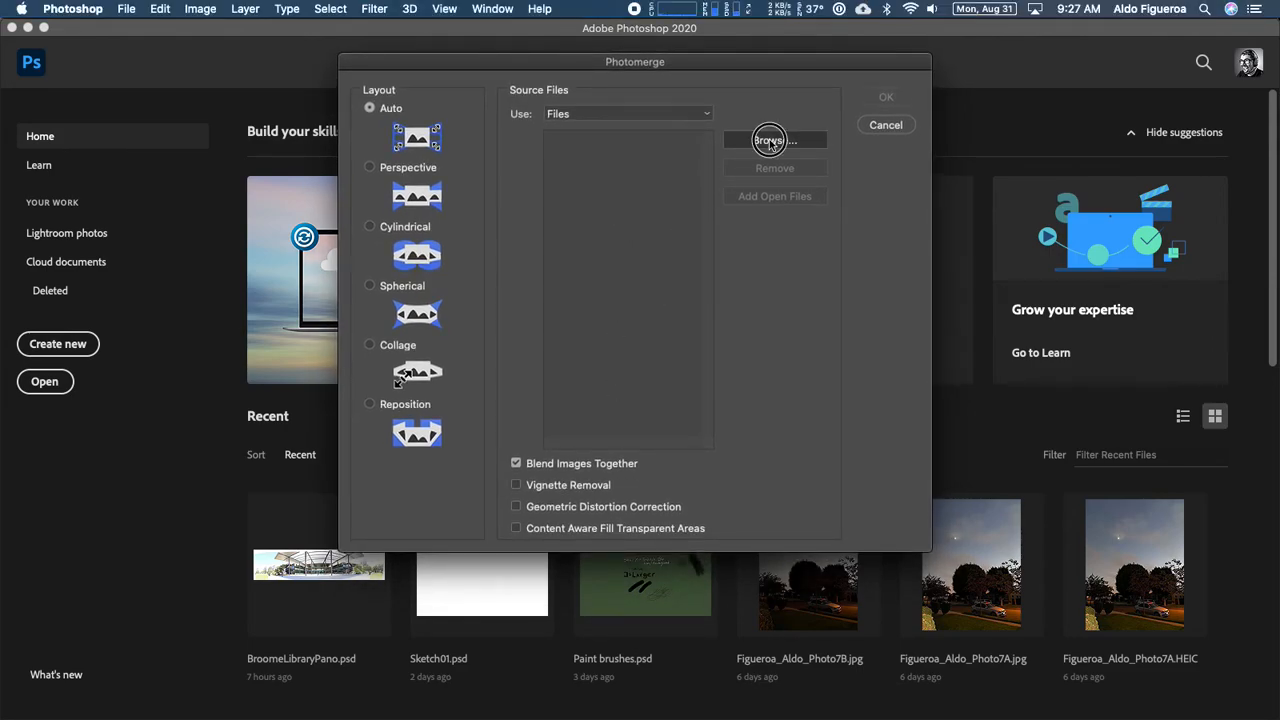
drag(816, 116, 759, 101)
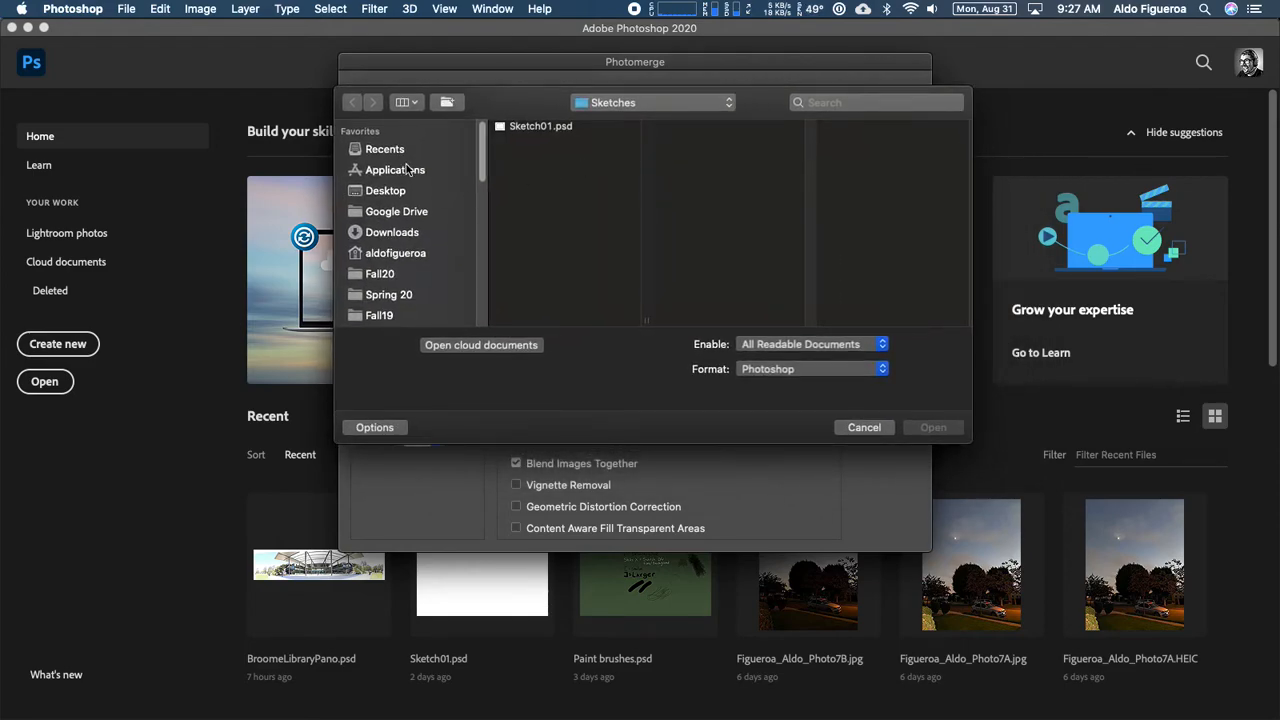
click(391, 279)
click(555, 143)
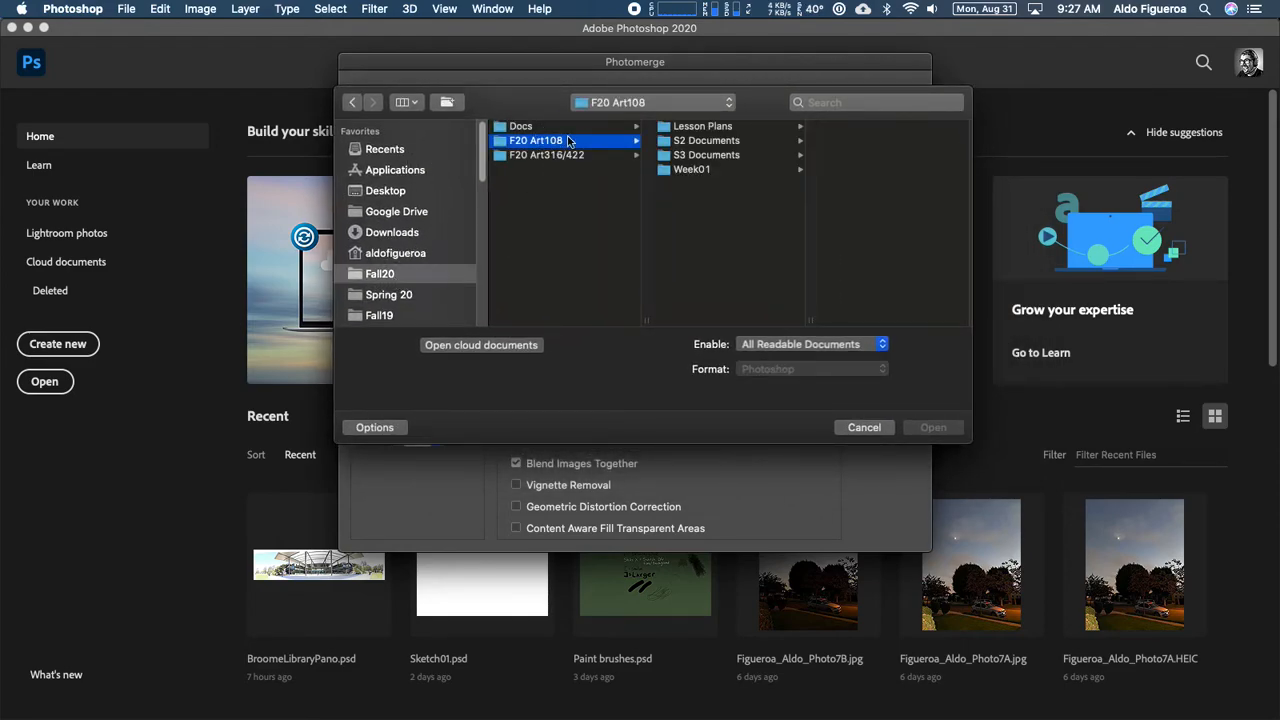
click(785, 170)
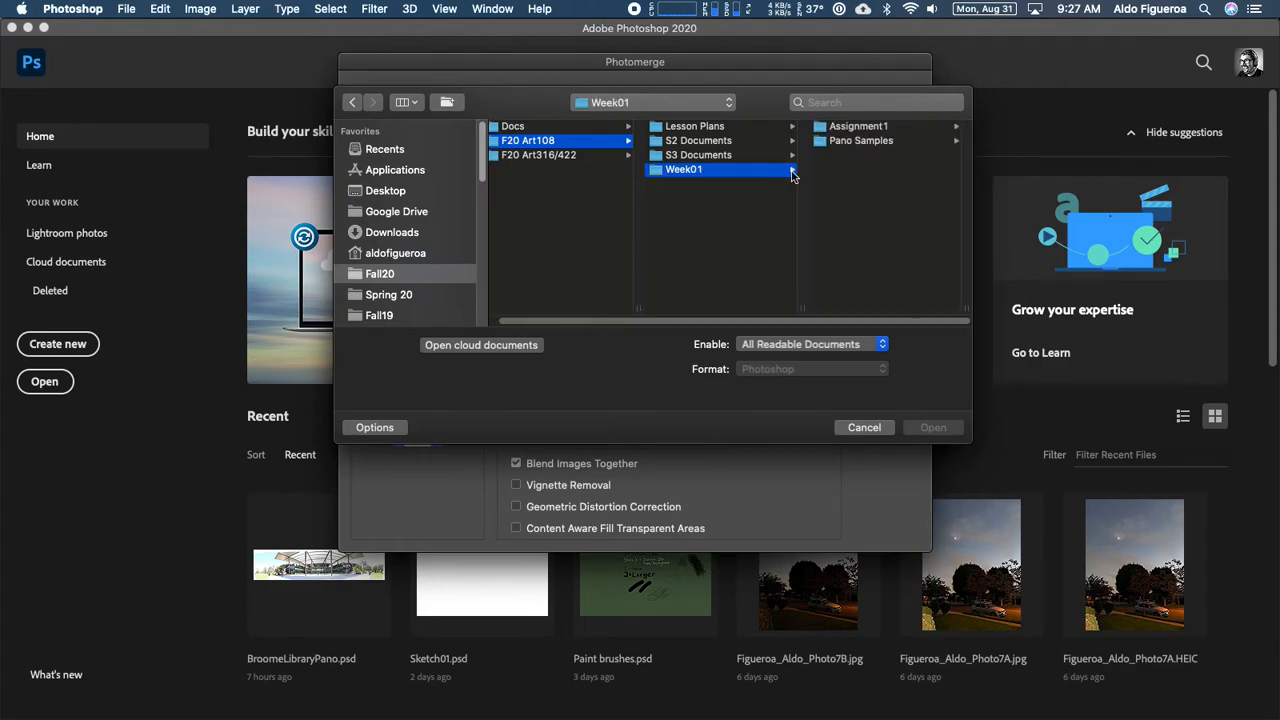
click(835, 143)
- Preview the photo 01.HEIC at large size and close the preview
click(860, 127)
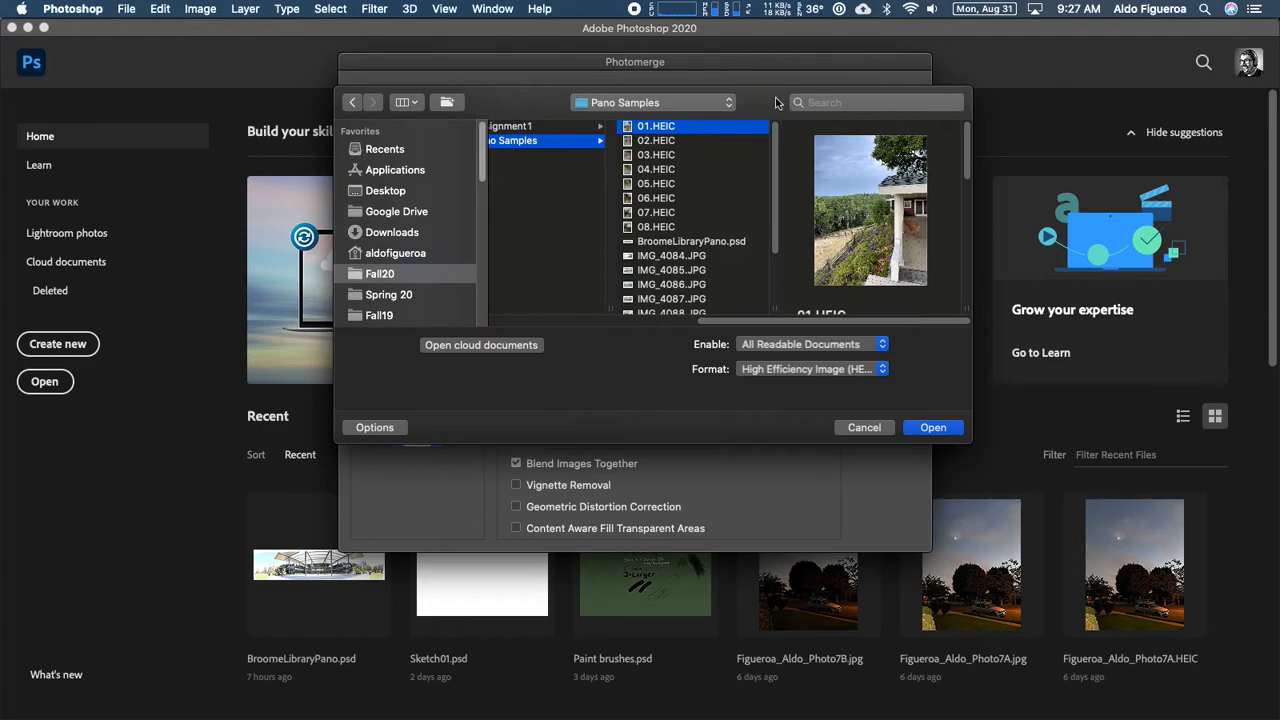
drag(776, 100, 765, 102)
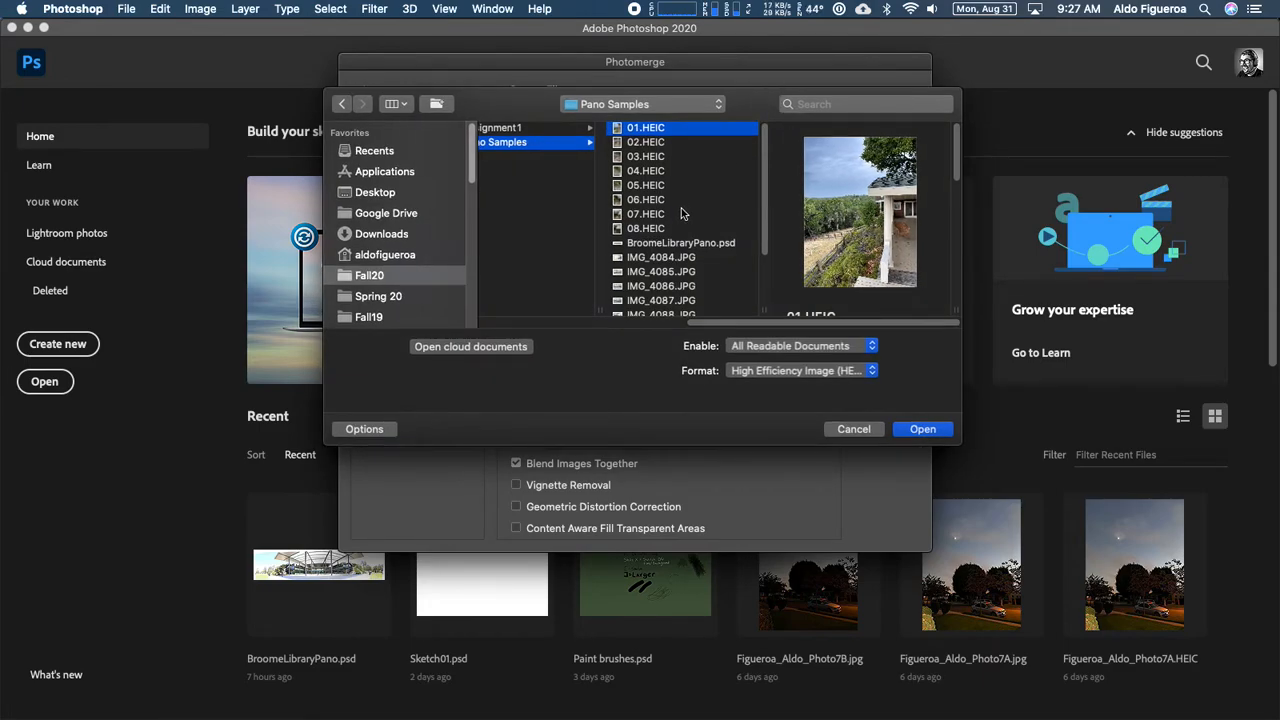
key(space)
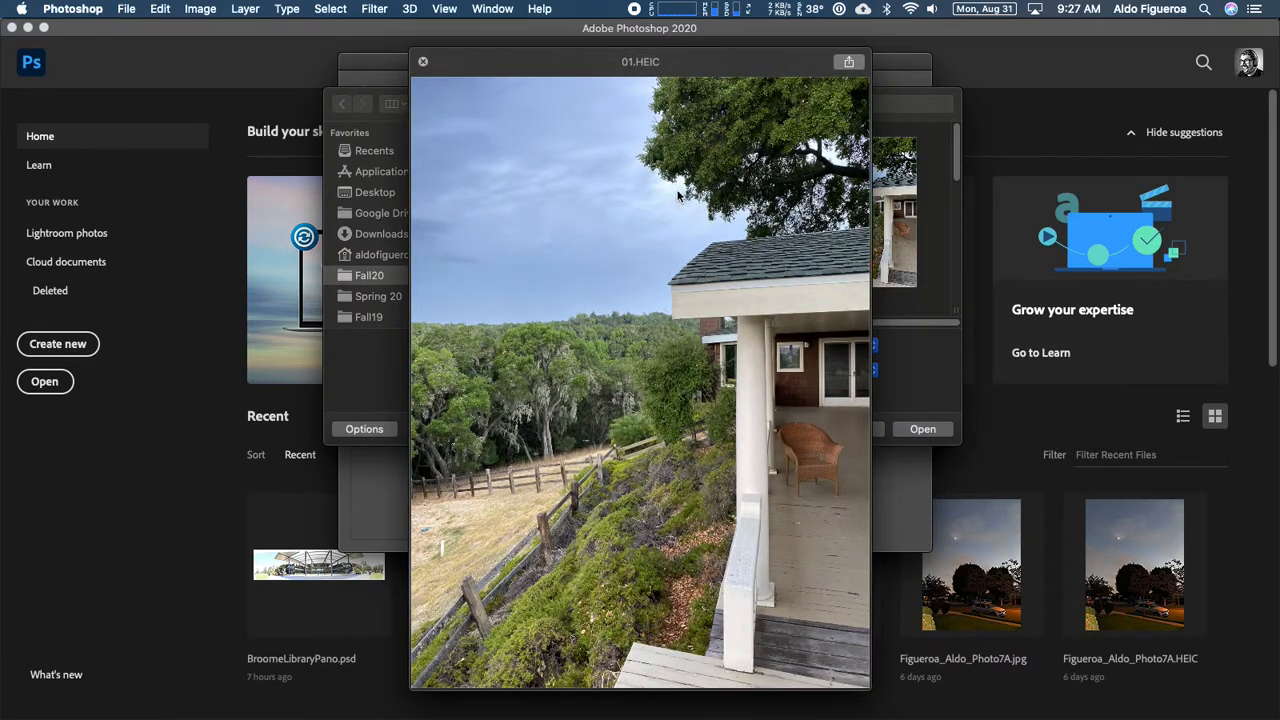
key(space)
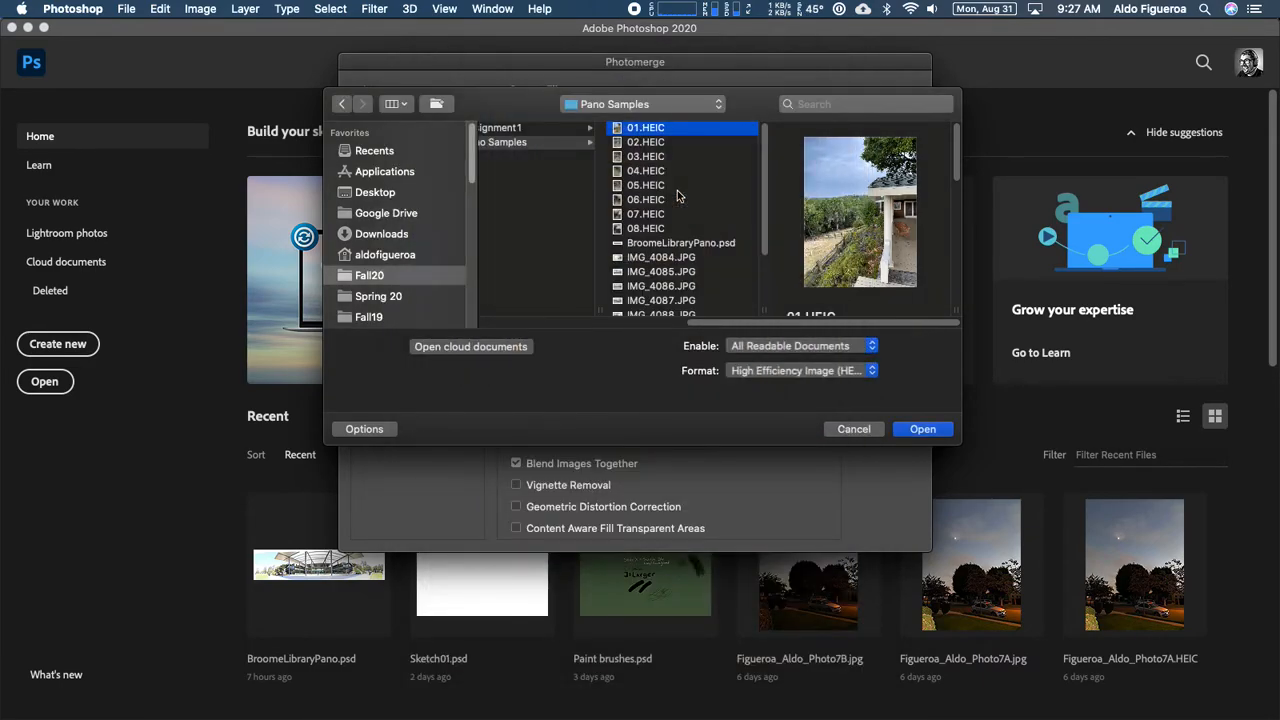
- Preview the photos IMG_4084.JPG through IMG_4090.JPG one after another to check the panorama sequence
scroll(677, 195, down, 3)
click(665, 180)
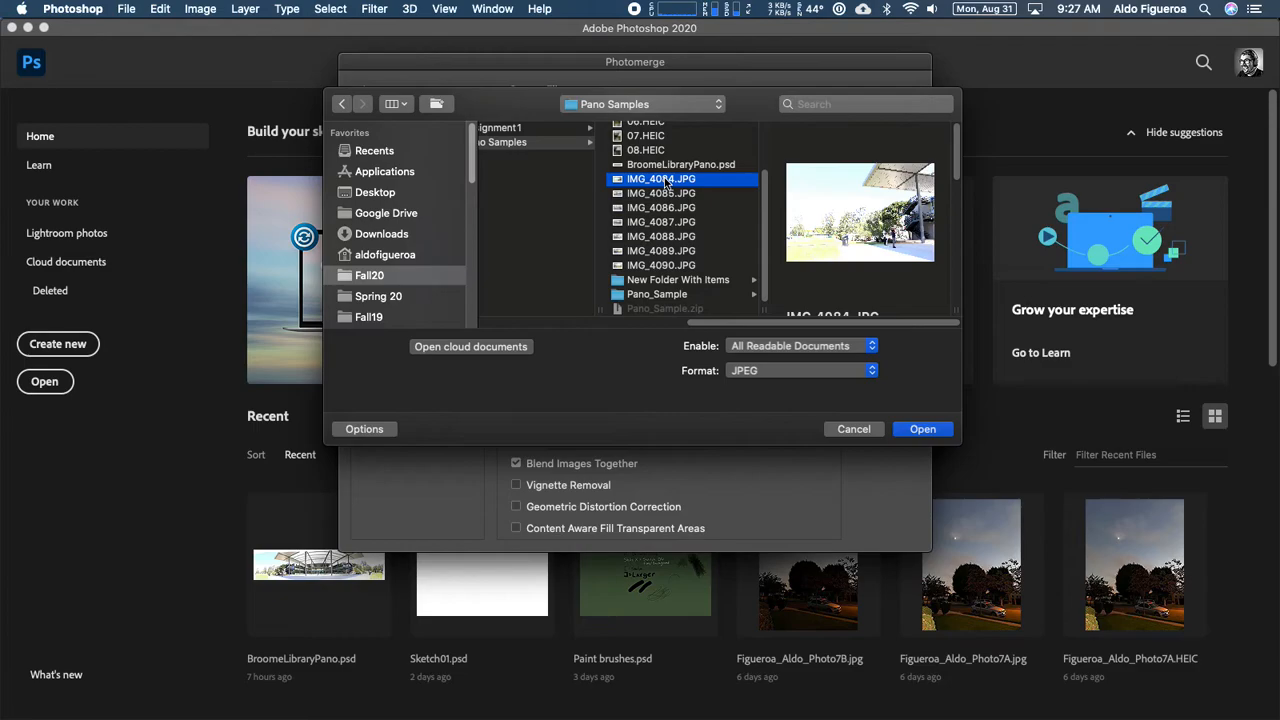
key(space)
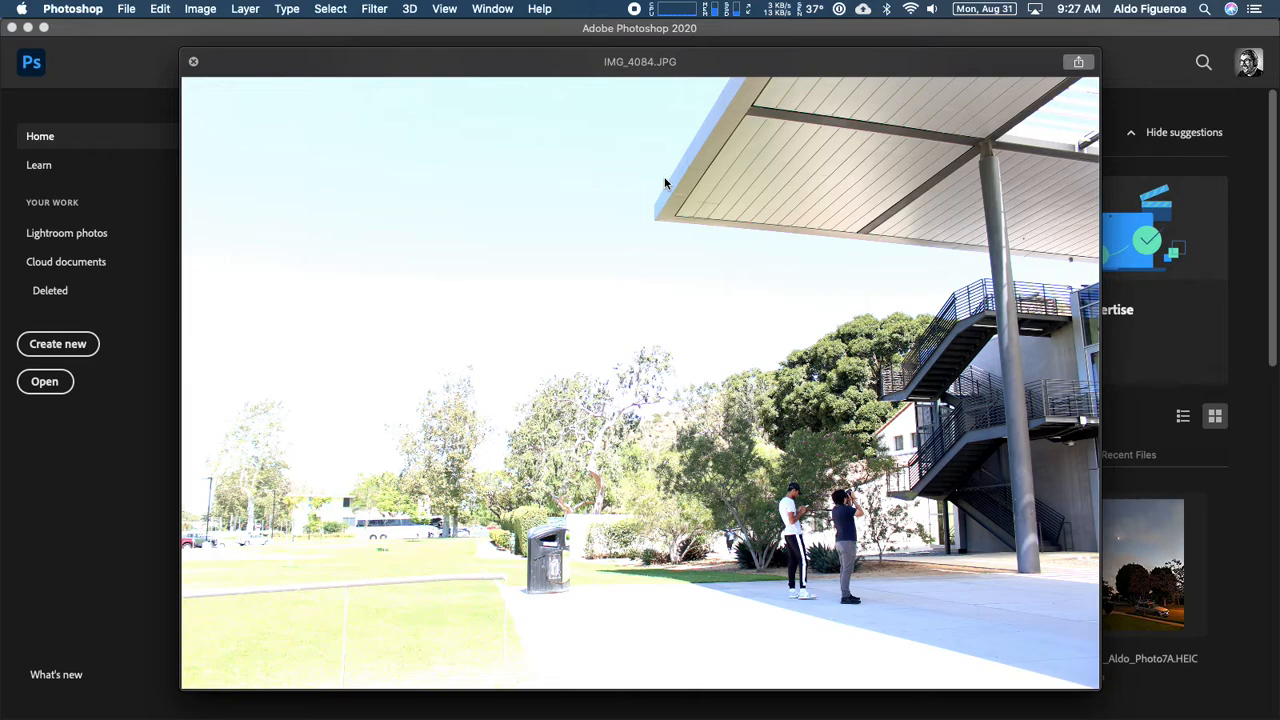
key(Down)
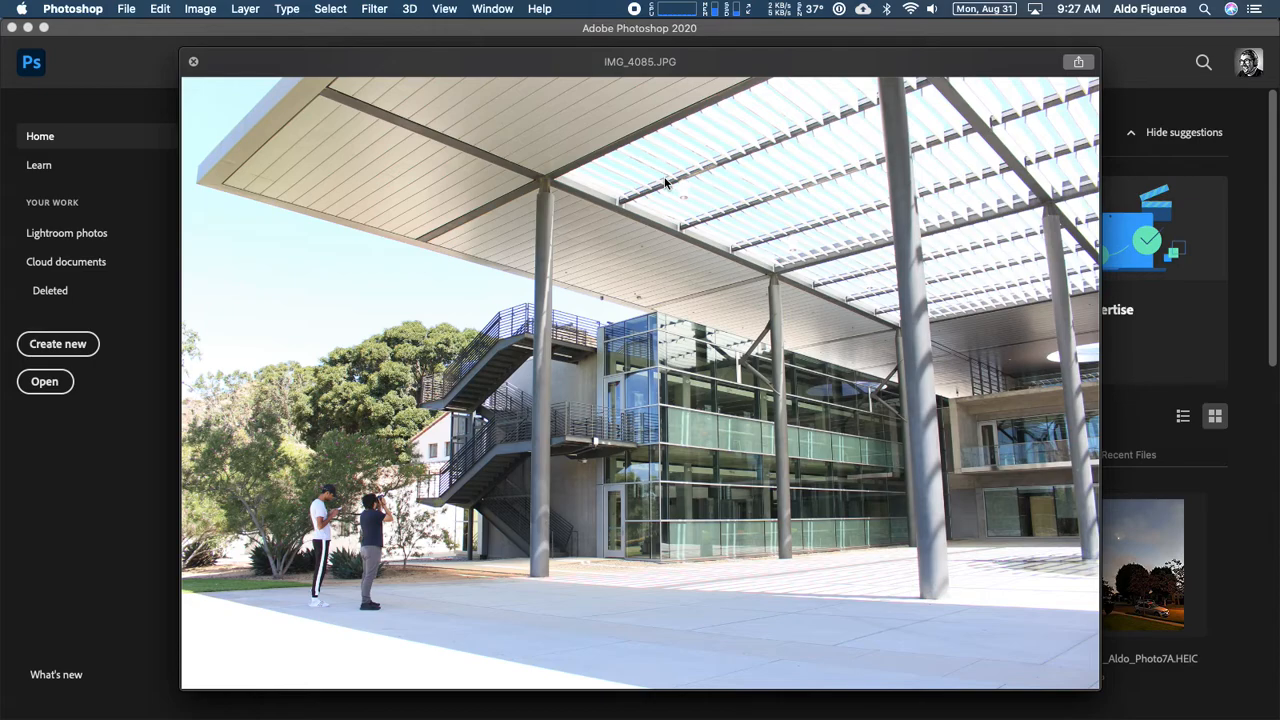
key(Down)
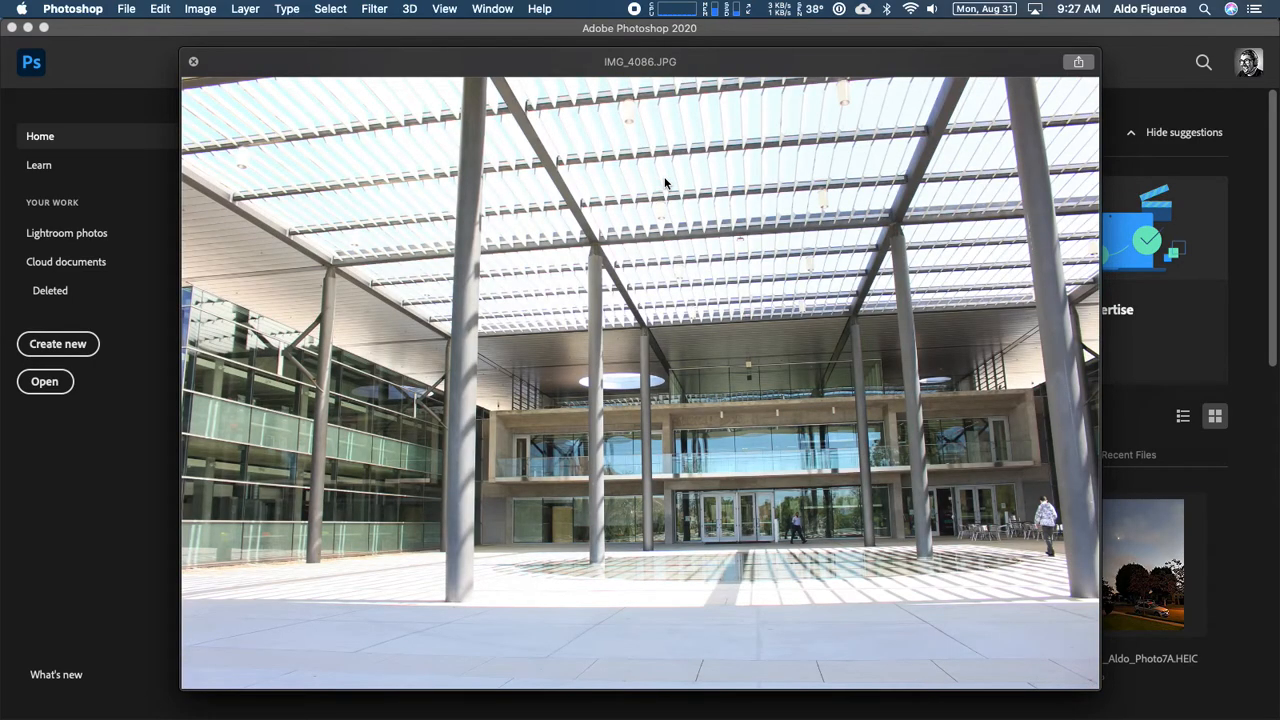
key(Down)
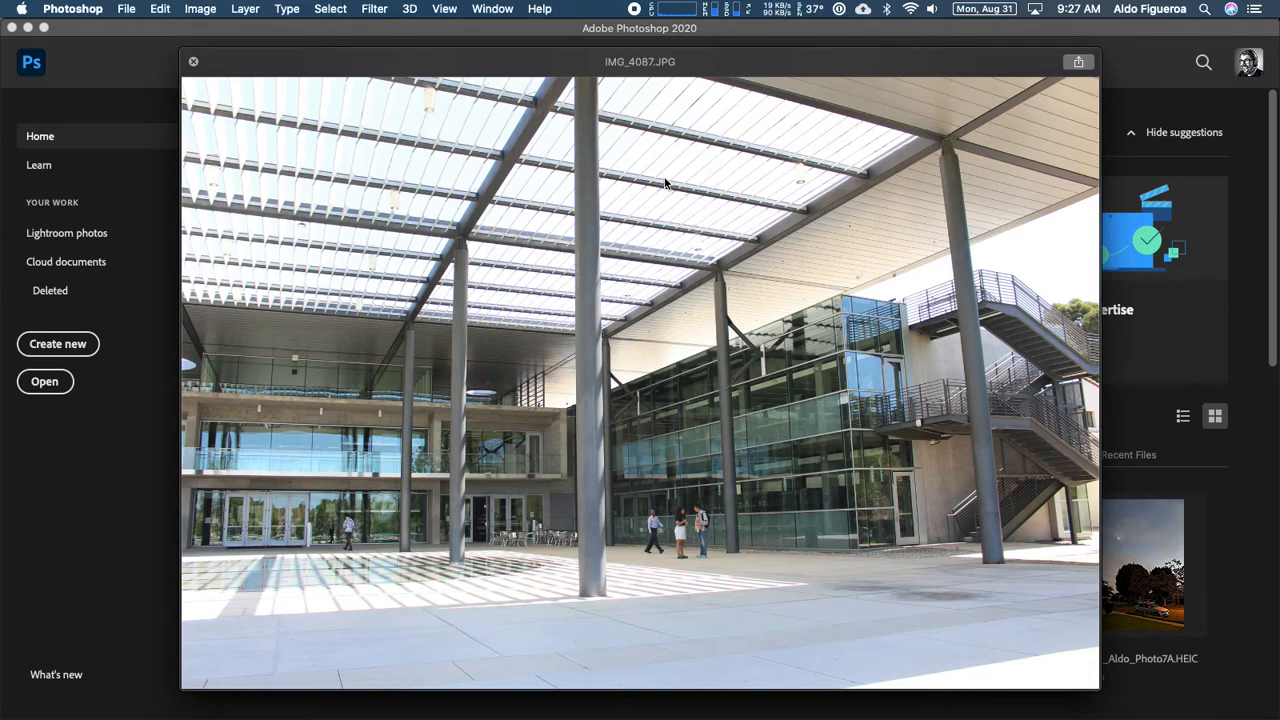
key(Down)
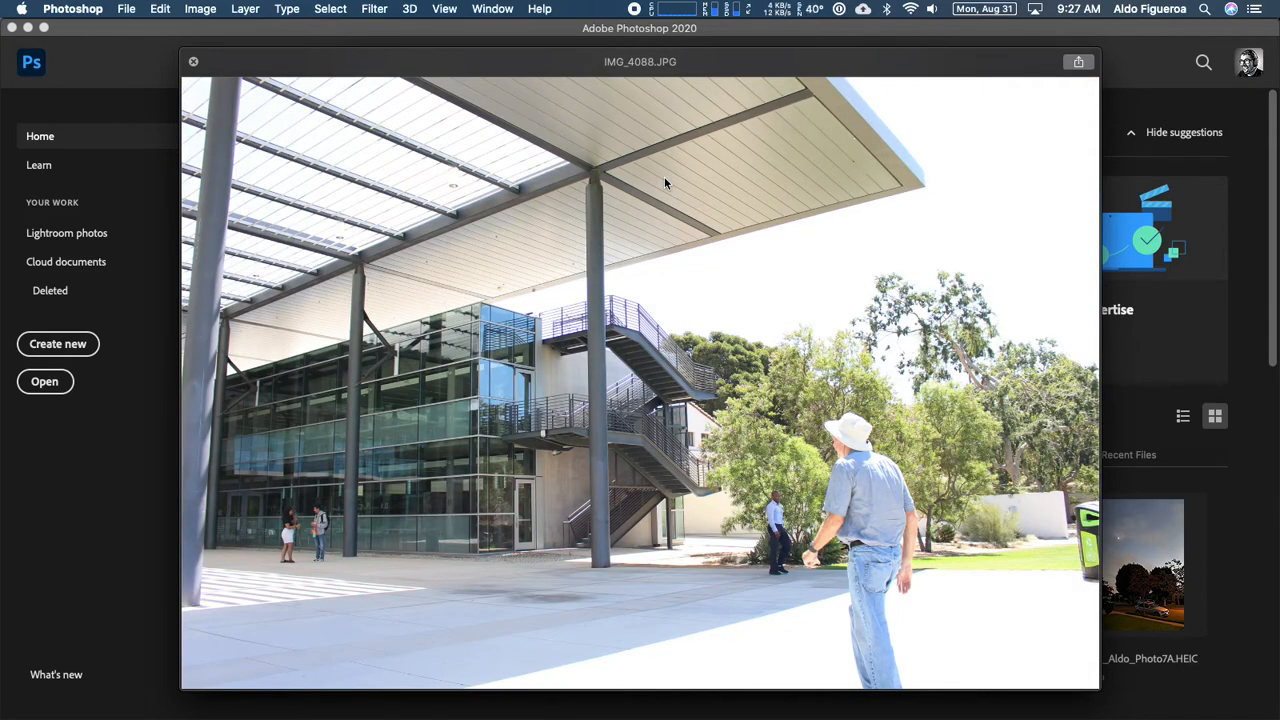
key(Down)
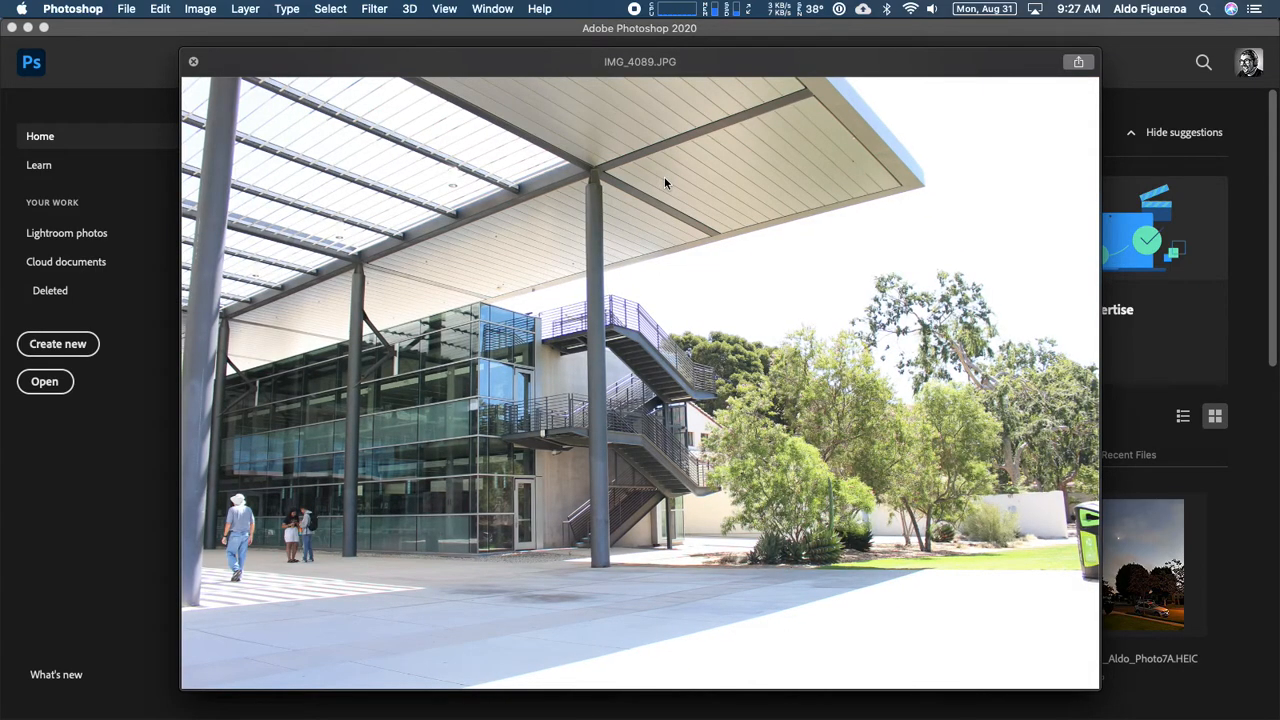
key(Down)
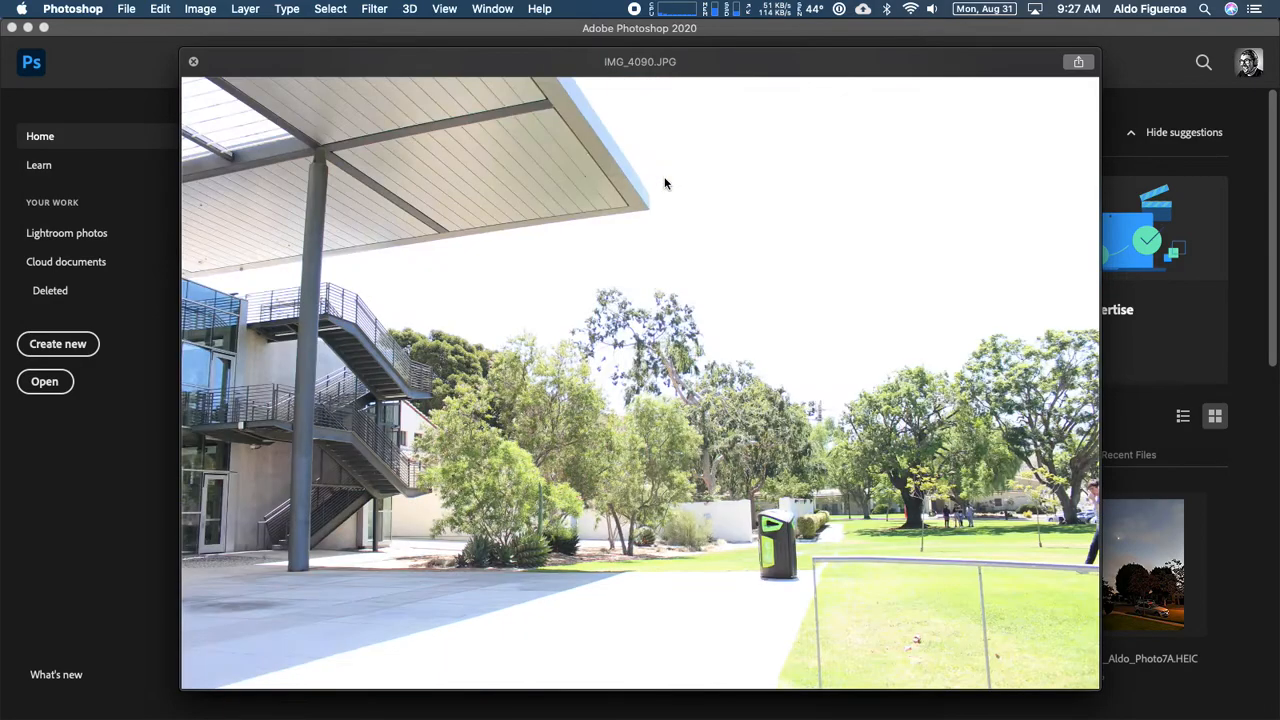
key(Down)
key(space)
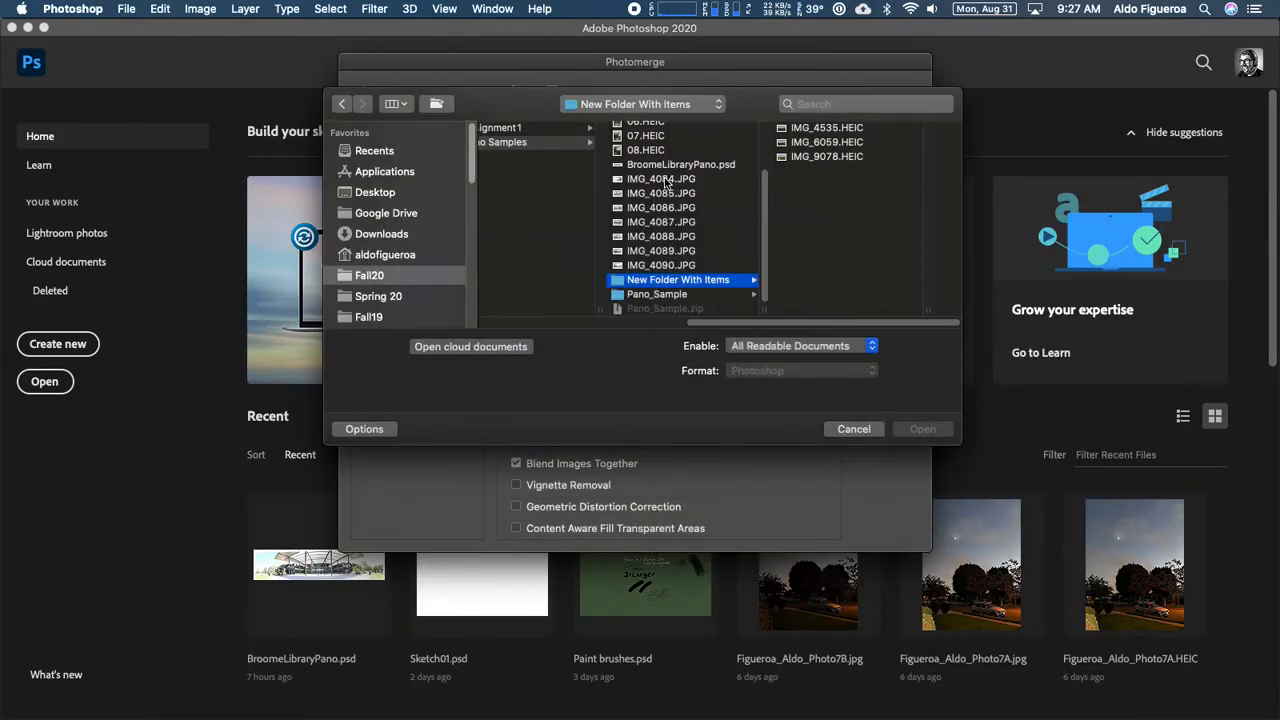
- Compare the thumbnails of IMG_4090.JPG, IMG_4089.JPG and IMG_4088.JPG
click(697, 266)
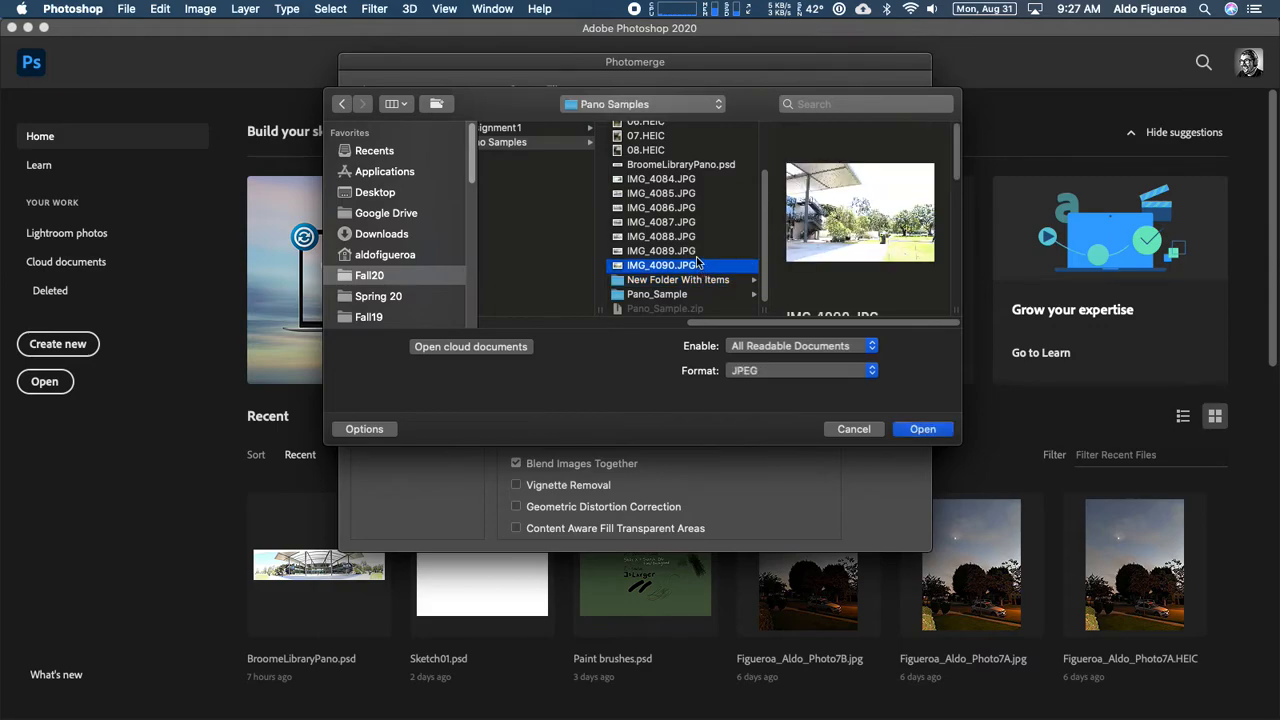
click(695, 251)
click(687, 237)
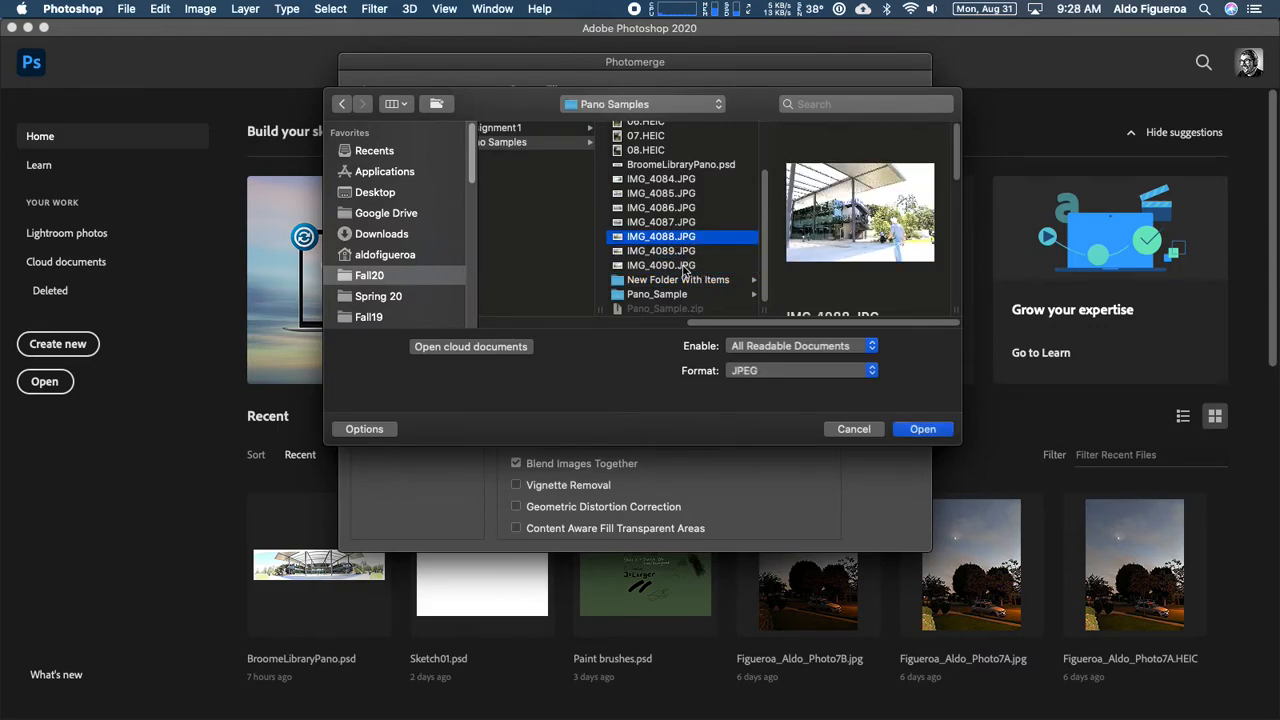
- Load IMG_4084 through IMG_4087, IMG_4089 and IMG_4090 as Photomerge source files, leaving out IMG_4088.JPG
click(695, 180)
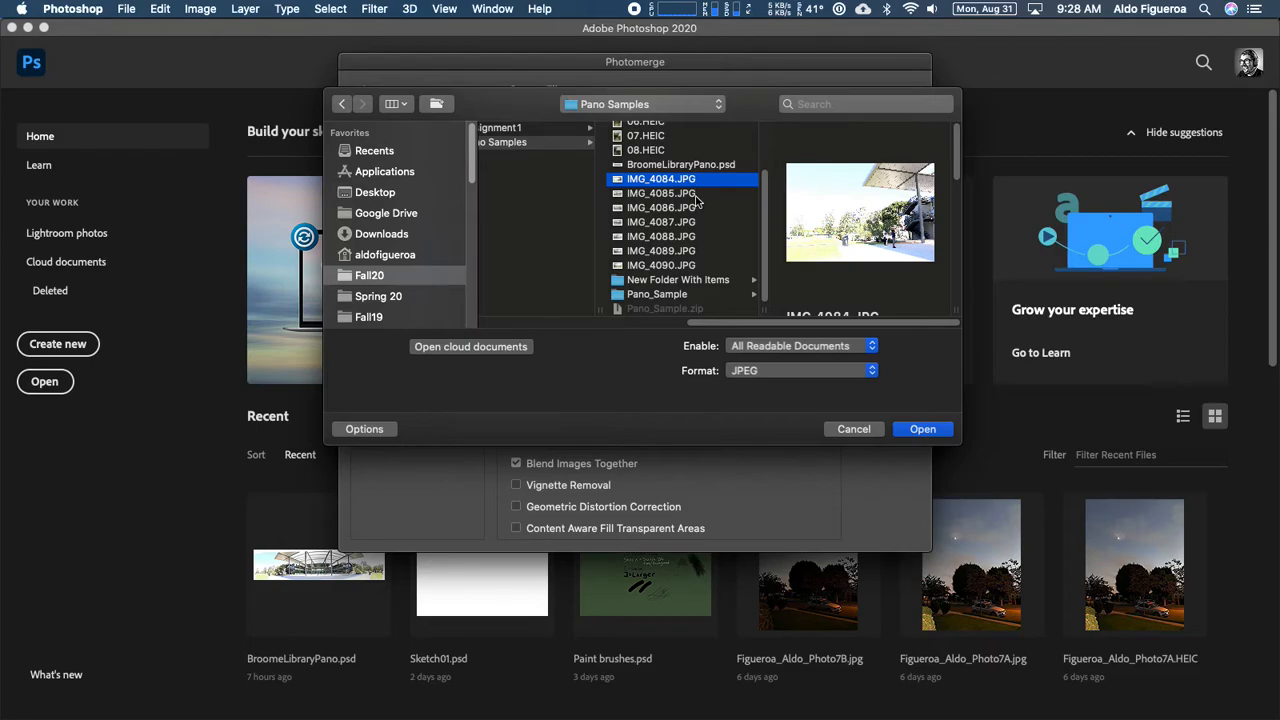
shift+click(699, 197)
shift+click(702, 207)
shift+click(704, 221)
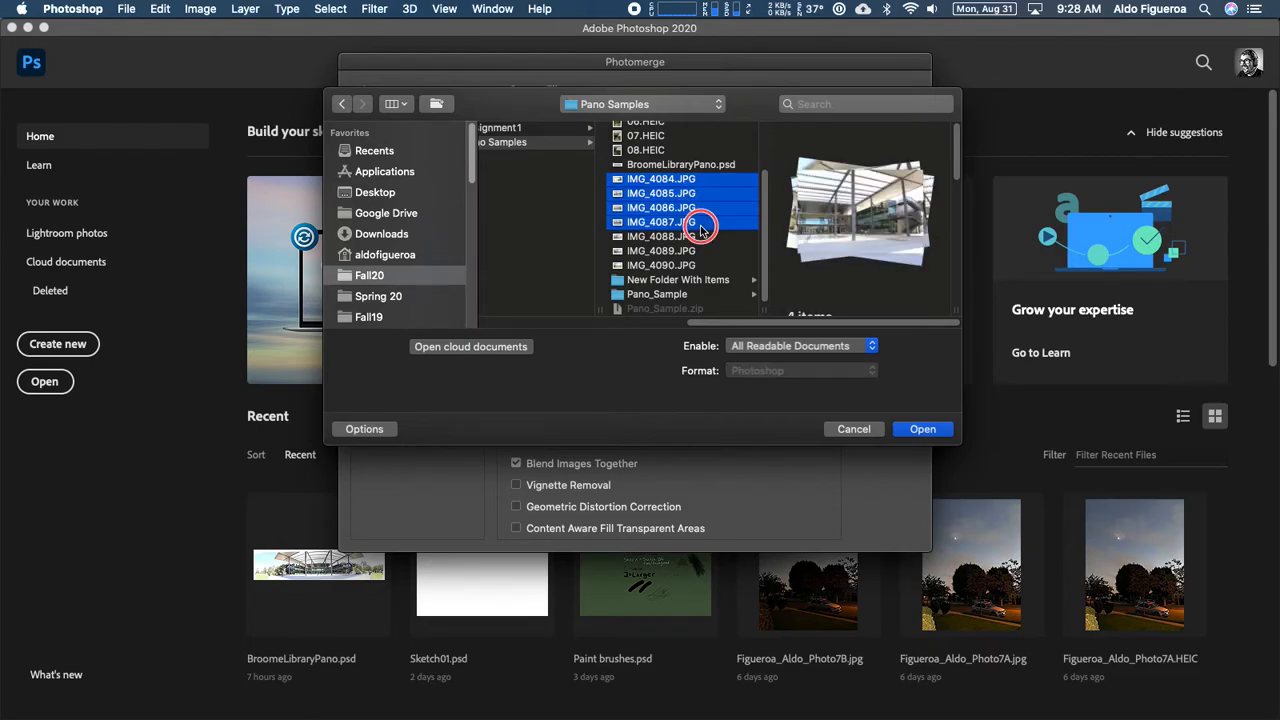
shift+click(708, 237)
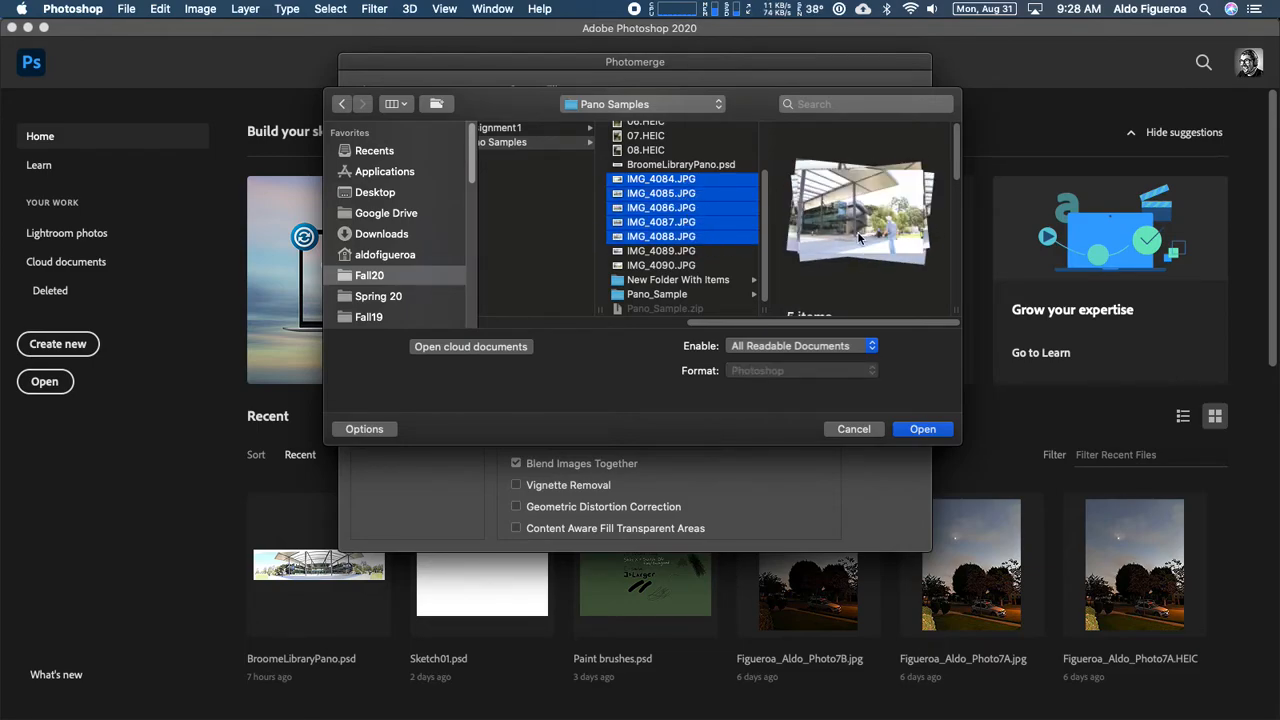
super+click(706, 238)
super+click(694, 251)
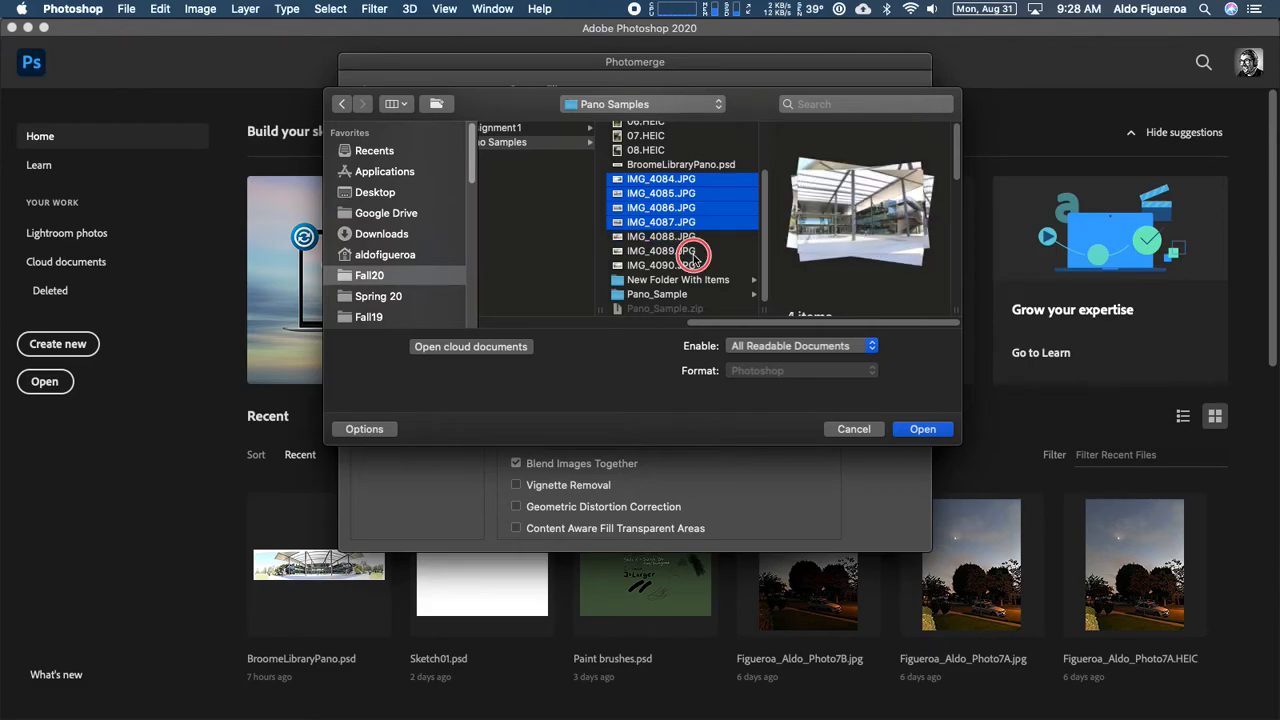
super+click(694, 266)
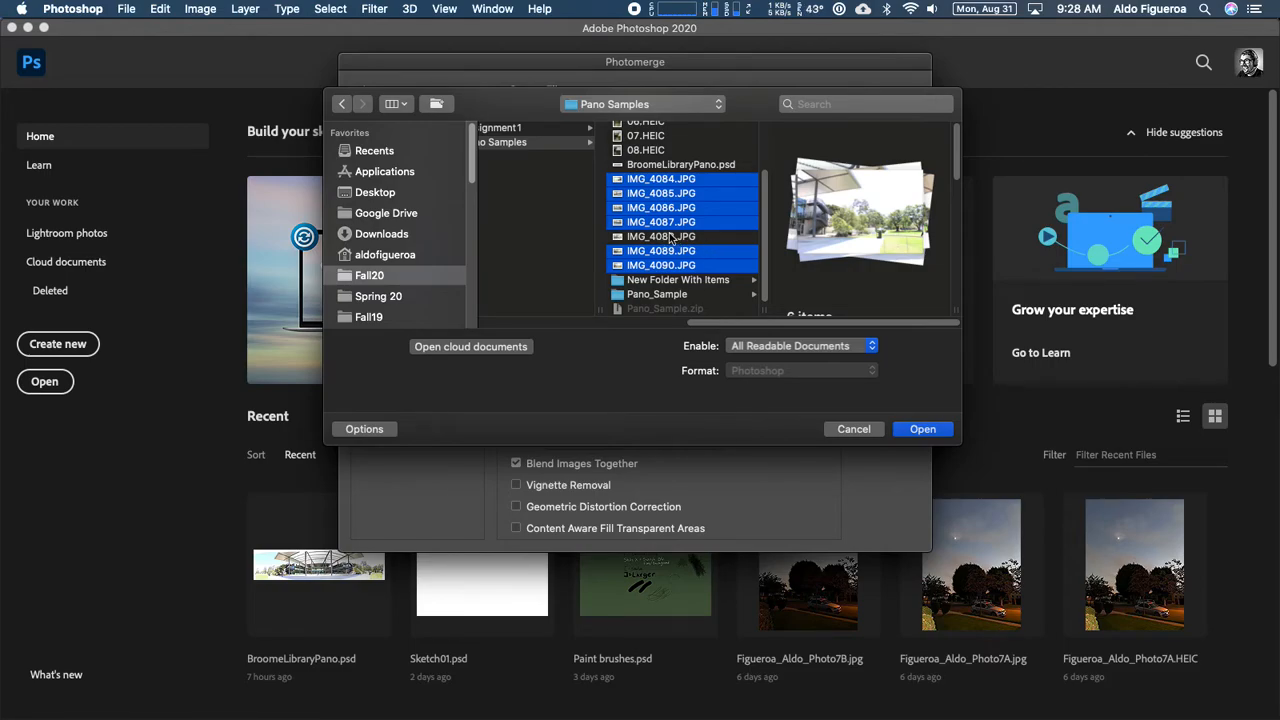
click(933, 436)
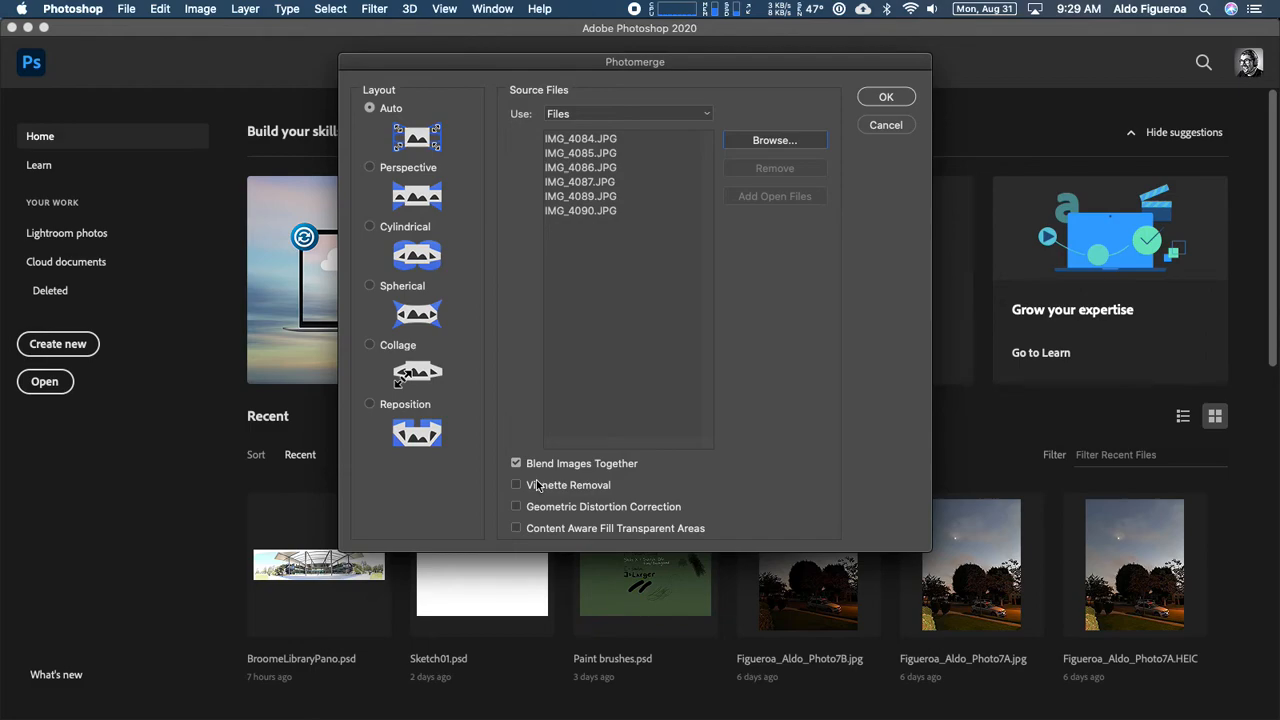
- Enable Content Aware Fill Transparent Areas and run Photomerge with the Auto layout and blended images
click(517, 531)
click(886, 98)
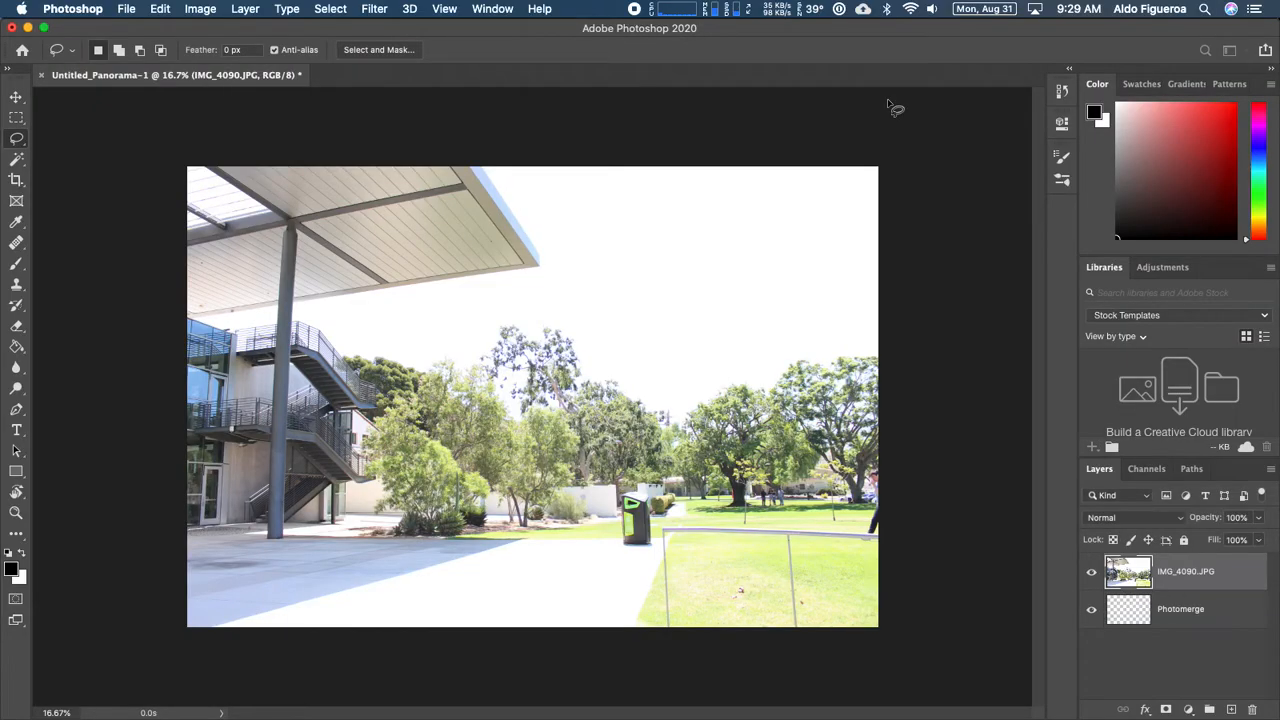